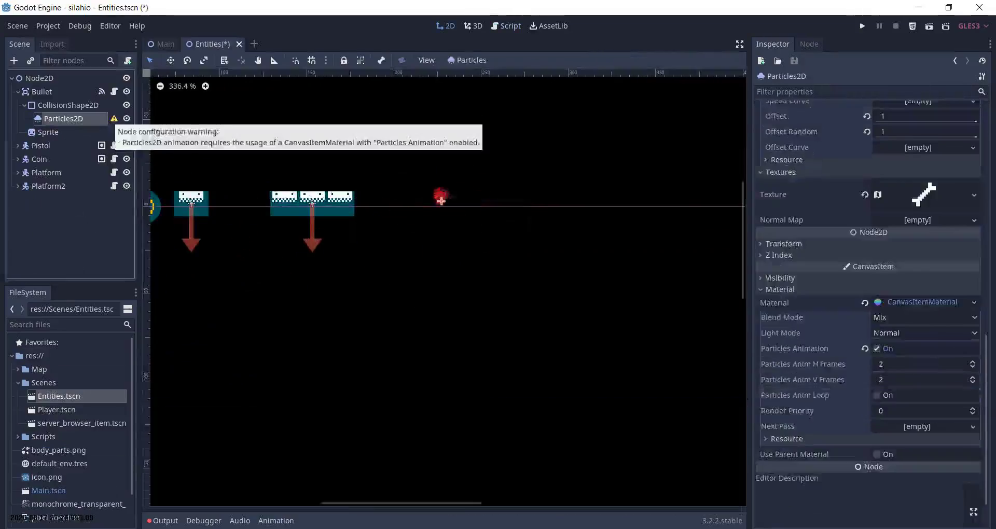
Save the Entities scene after setting up the Bullet's Particles2D trail.
{"action": "key", "text": "F5"}
Bring up the network.gd script code for editing.
{"action": "key", "text": "BackSpace"}
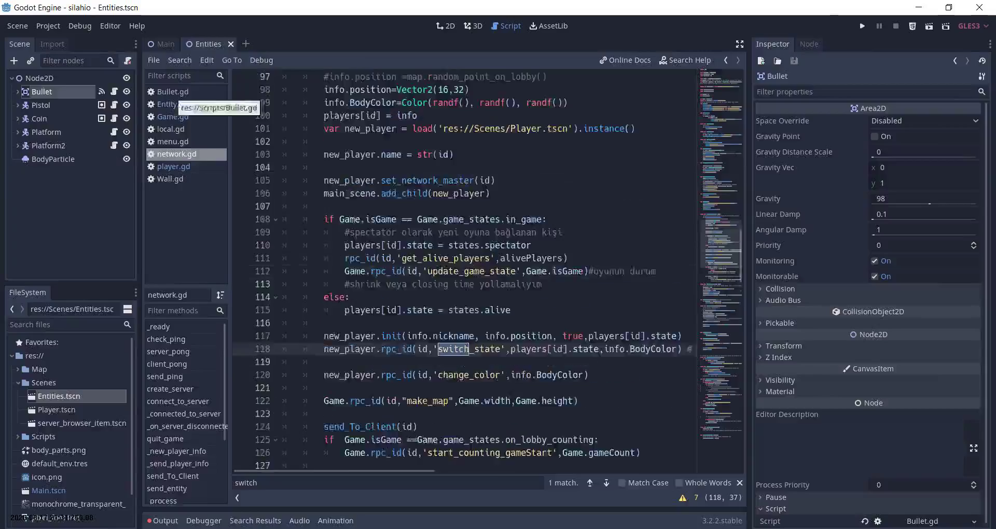